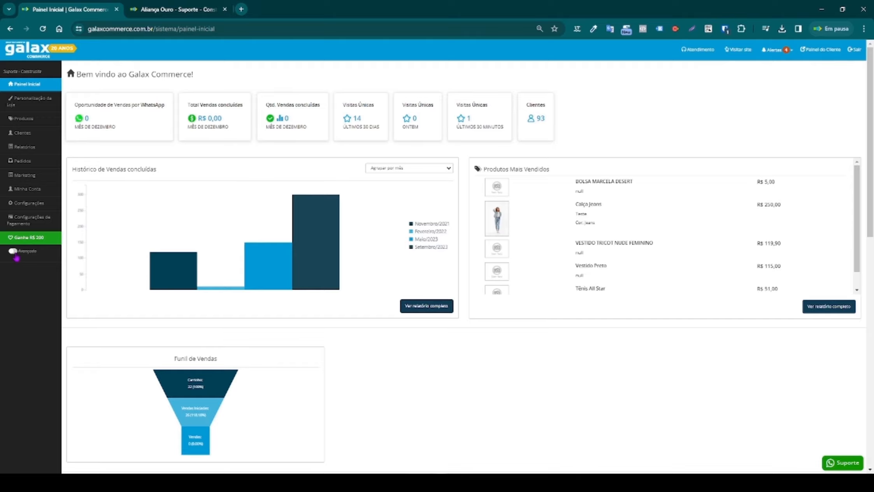
# - Turn on the Avançado mode and open the Produtos configuration page
pyautogui.click(15, 253)
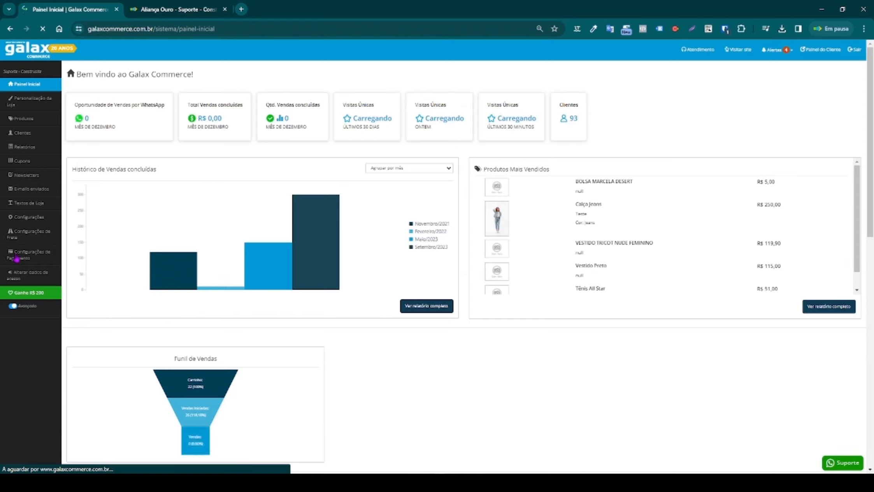
pyautogui.moveTo(26, 190)
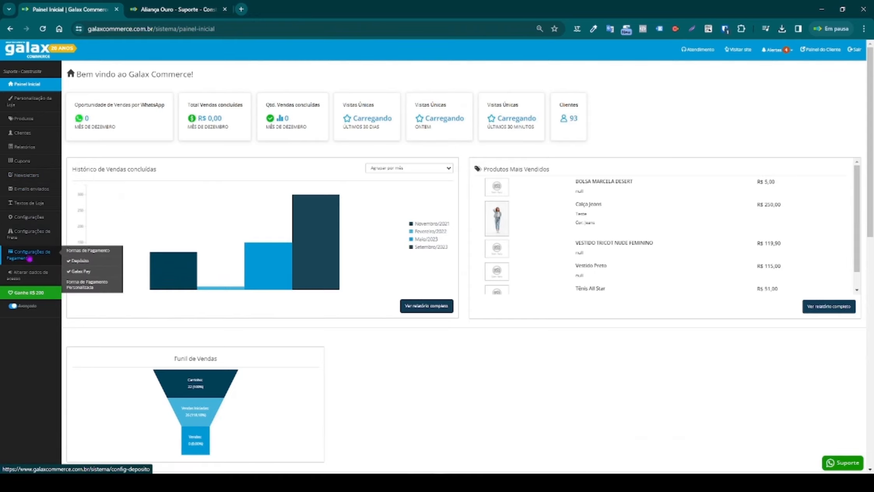
pyautogui.moveTo(29, 228)
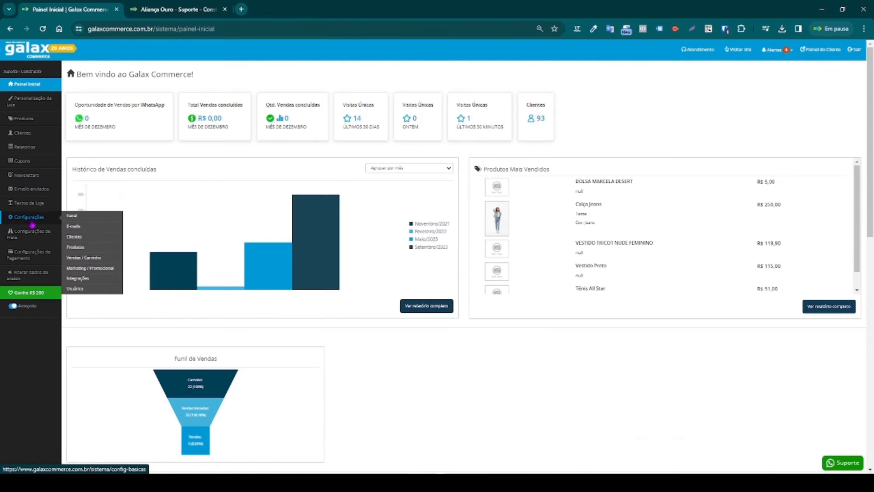
pyautogui.click(79, 250)
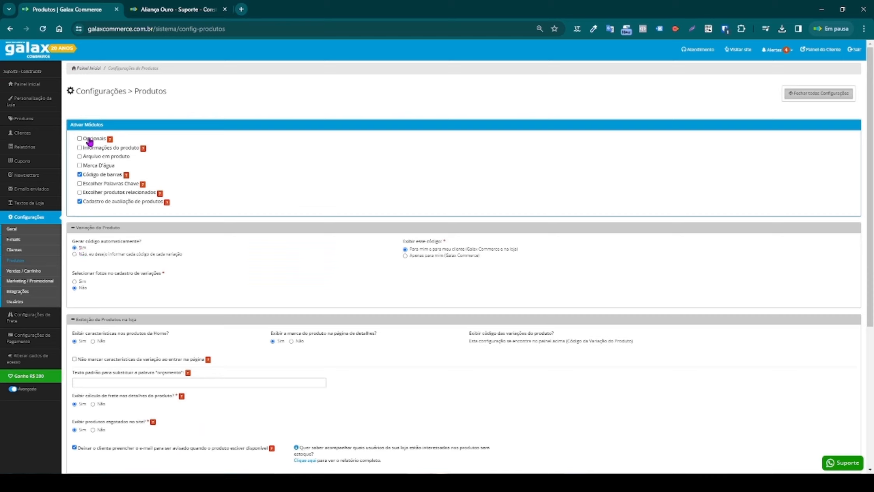
# - Enable the Opcionais module in the product configuration and save the settings
pyautogui.click(89, 139)
pyautogui.scroll(-5, 222, 149)
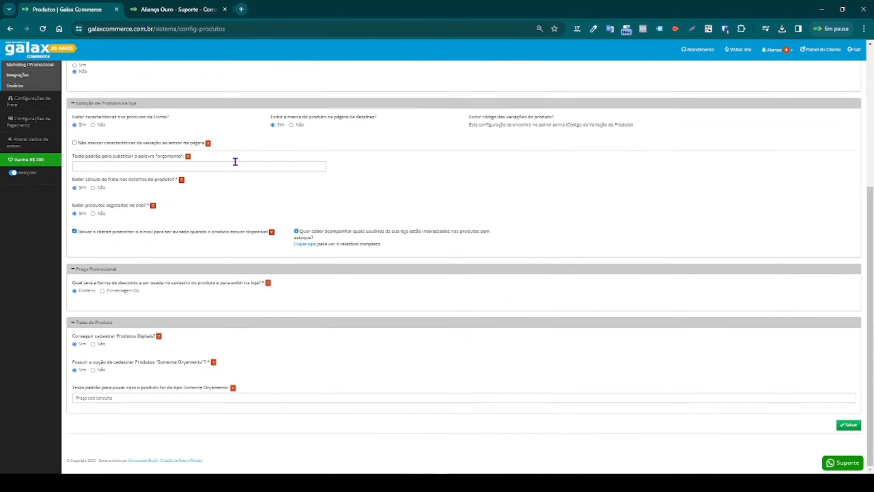
pyautogui.click(848, 426)
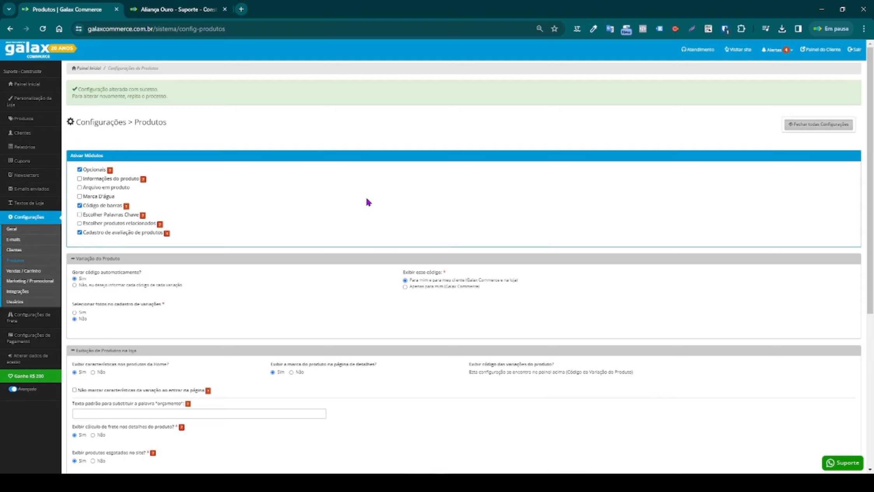
# - Open the Opcionais page for products and check the Aliança Ouro product page in the store
pyautogui.moveTo(35, 127)
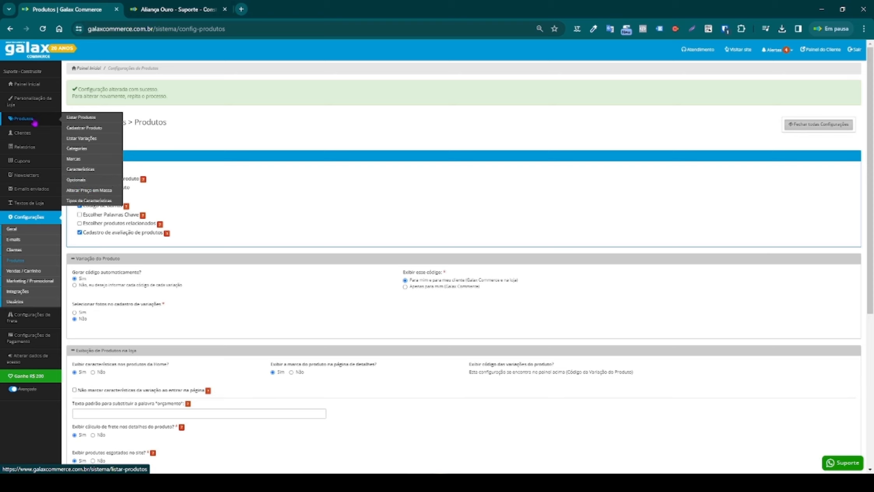
pyautogui.click(82, 181)
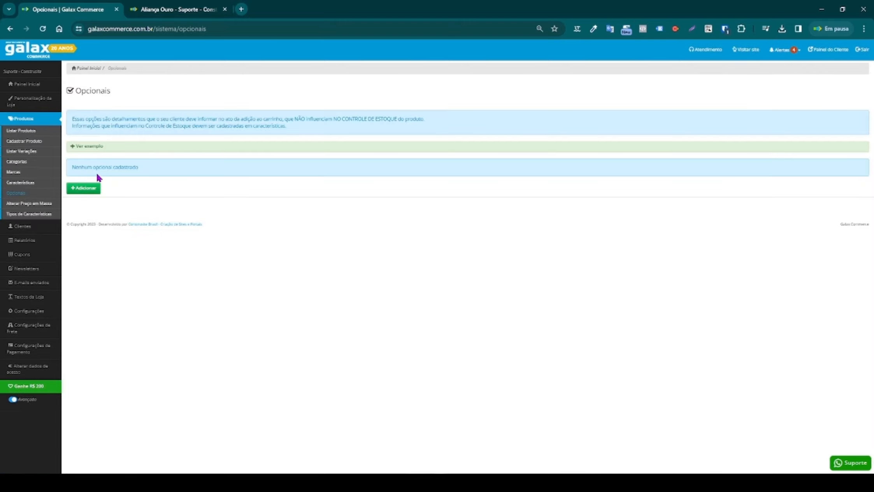
pyautogui.click(170, 11)
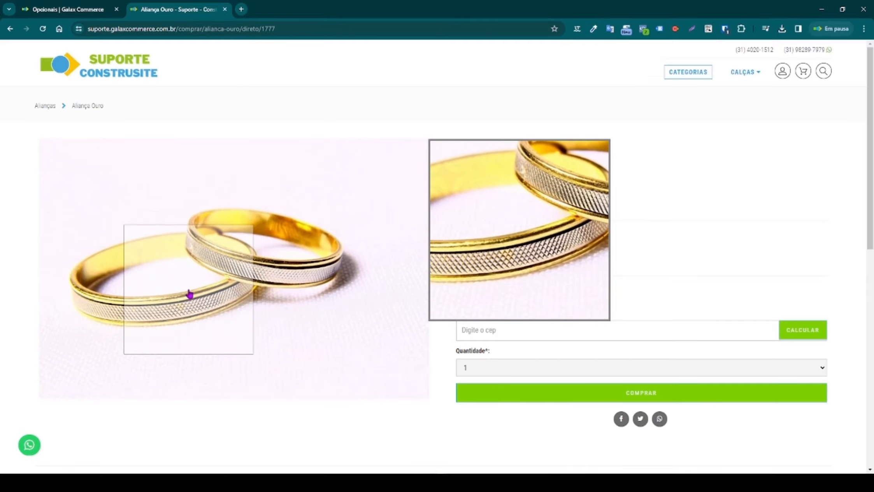
pyautogui.click(99, 14)
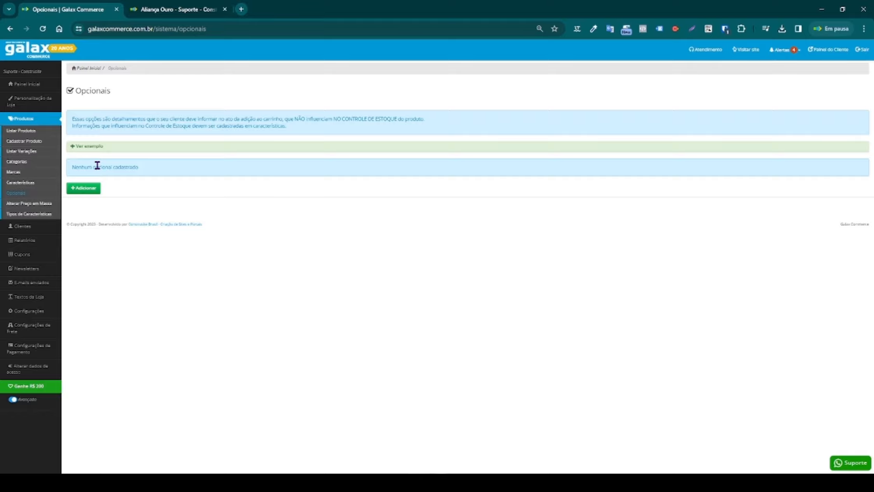
# - Start registering a new optional with the store name "Aro masculino"
pyautogui.click(81, 190)
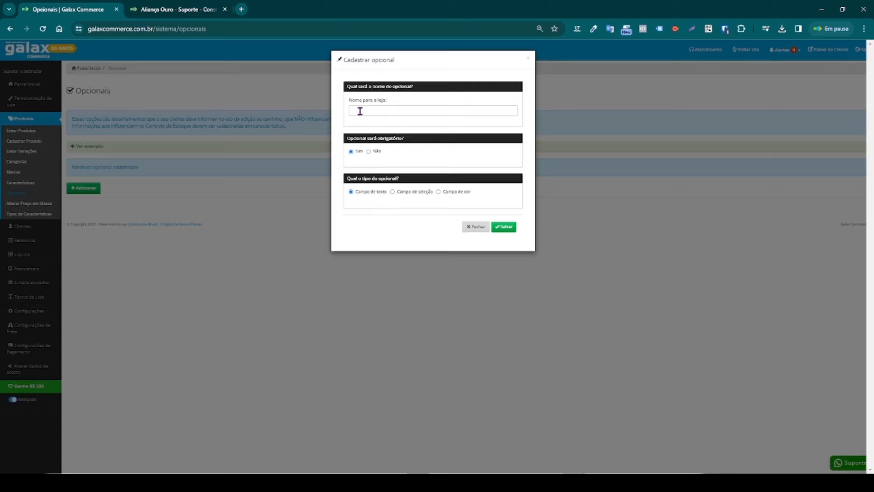
pyautogui.click(374, 112)
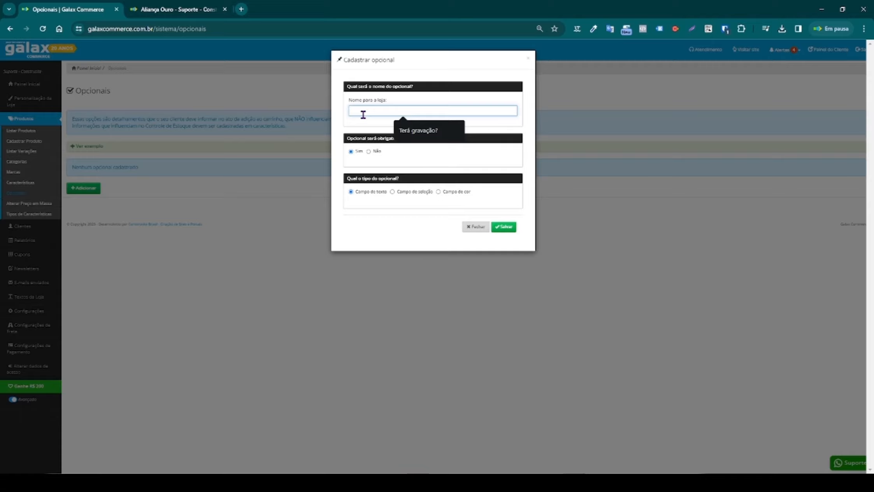
pyautogui.write('Aro de')
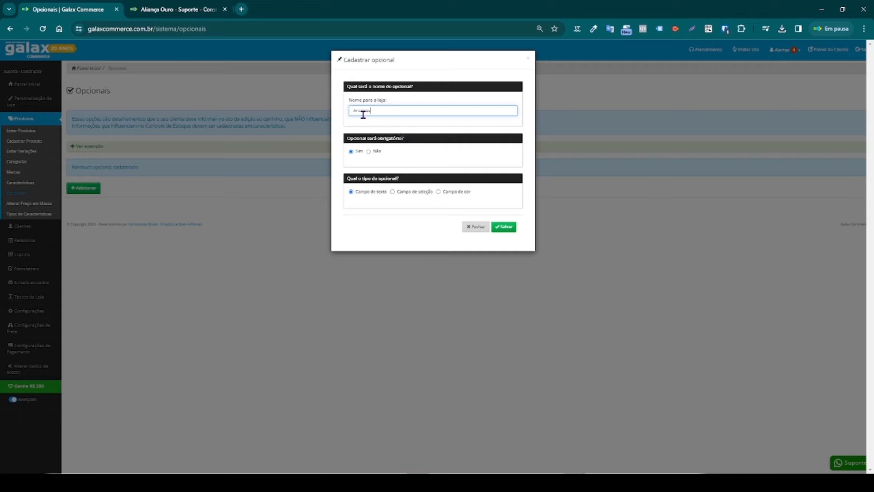
pyautogui.write('culino')
pyautogui.click(369, 197)
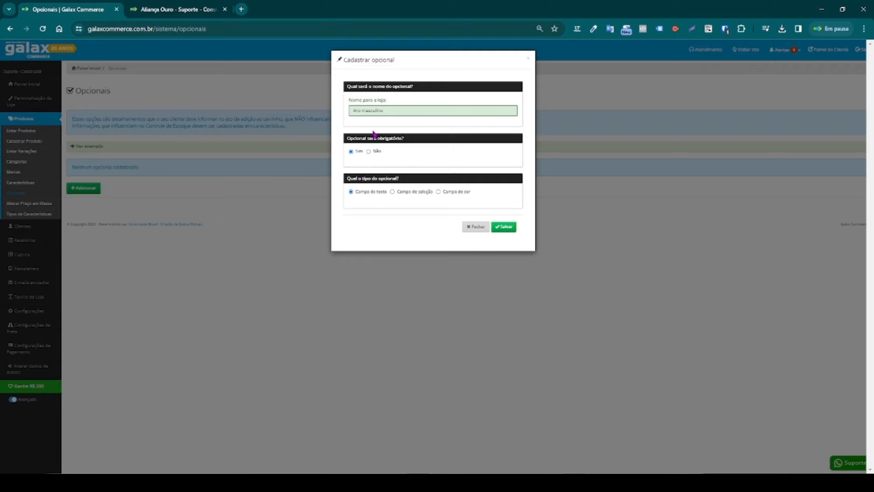
# - Try "Nome para ser gravado na camisa" as the optional's name and restore "Aro masculino"
pyautogui.moveTo(392, 110); pyautogui.dragTo(352, 111)
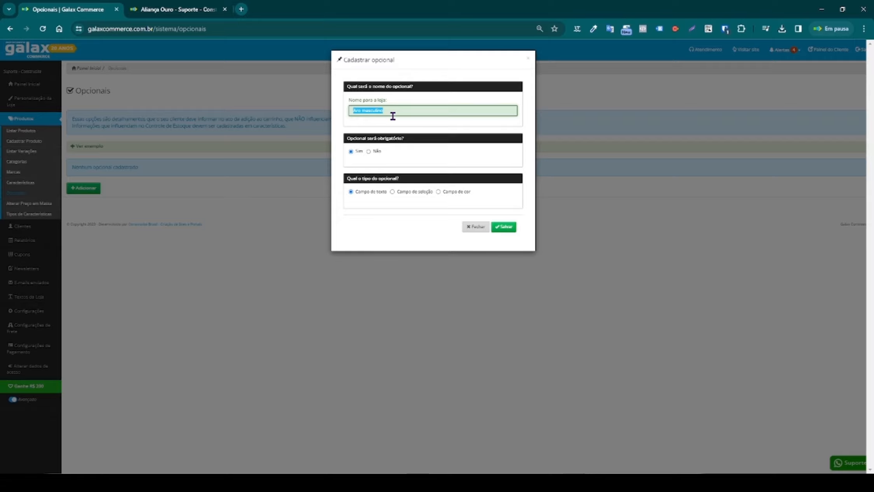
pyautogui.write('Nome para ser gravado na camisa')
pyautogui.hotkey('ctrl', 'a')
pyautogui.press('BackSpace')
pyautogui.write('Aru')
pyautogui.write('ma')
pyautogui.write('sculino')
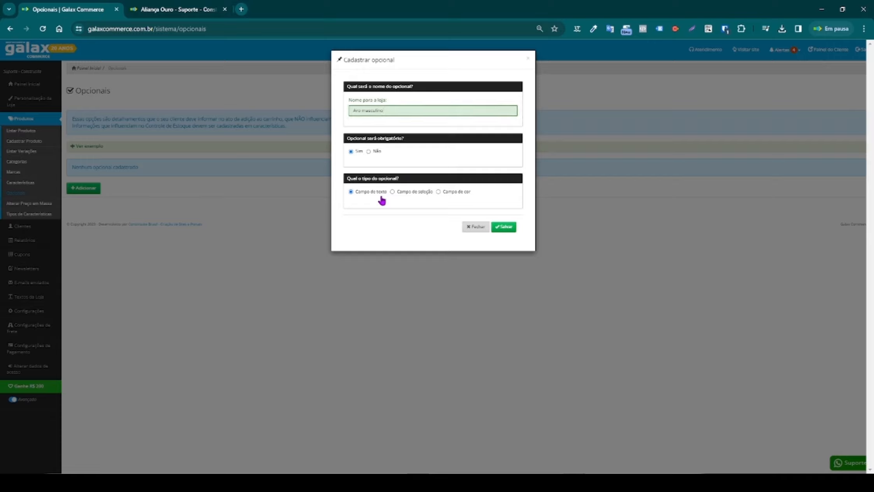
# - Make "Aro masculino" a Campo de seleção with the options 01 to 40 and save it
pyautogui.click(403, 198)
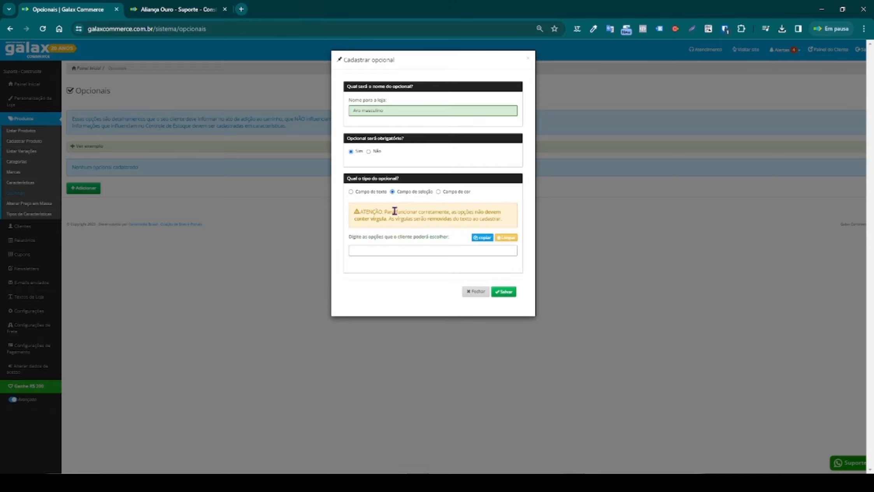
pyautogui.click(374, 252)
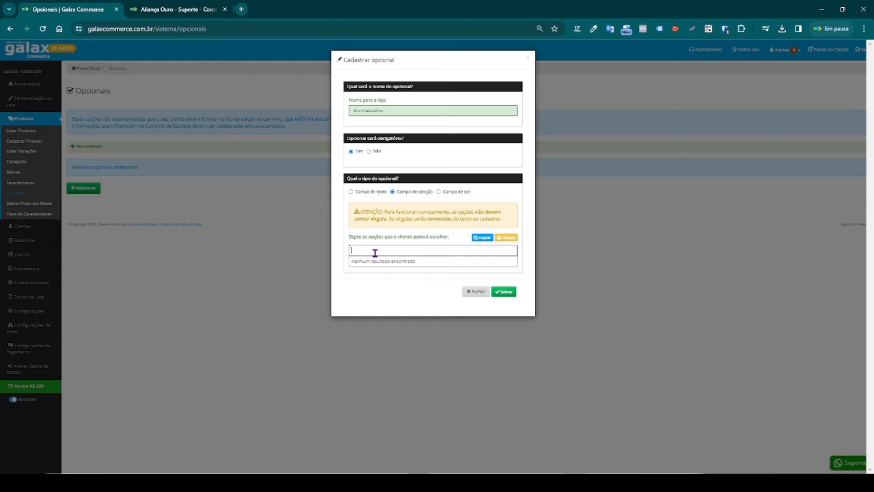
pyautogui.write('01')
pyautogui.press('Return')
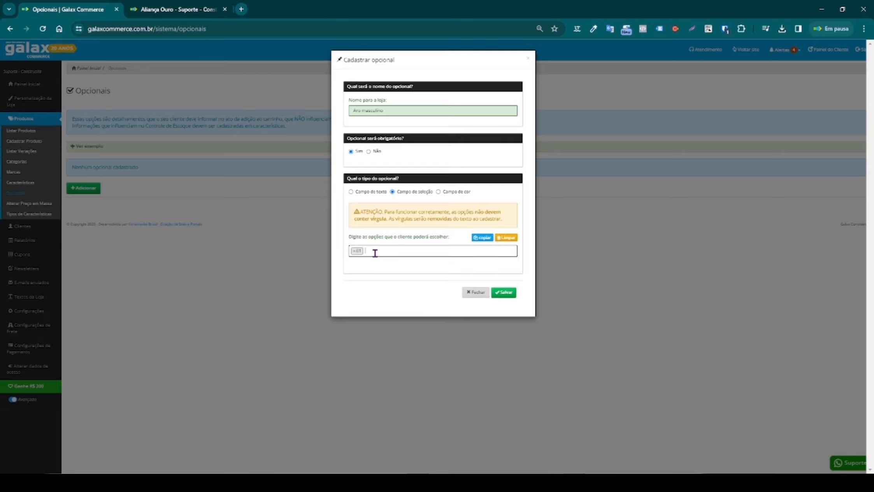
pyautogui.write('02')
pyautogui.press('Return')
pyautogui.write('03')
pyautogui.press('Return')
pyautogui.hotkey('ctrl', 'v')
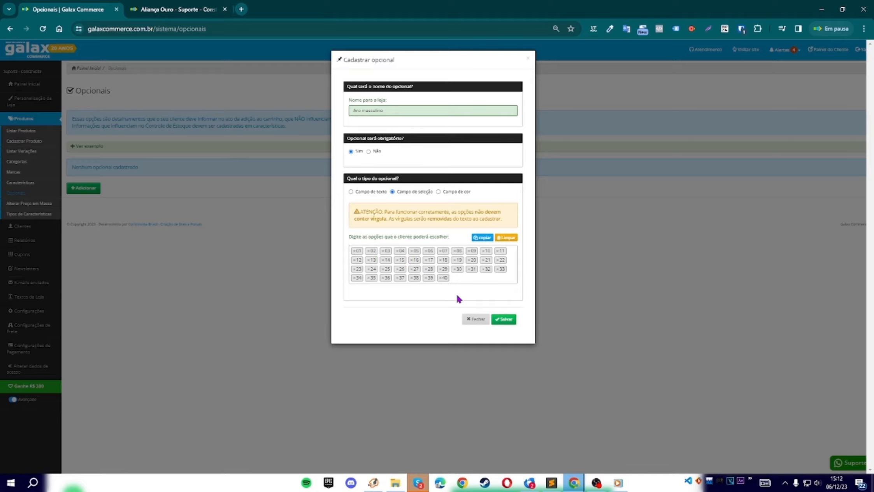
pyautogui.click(504, 320)
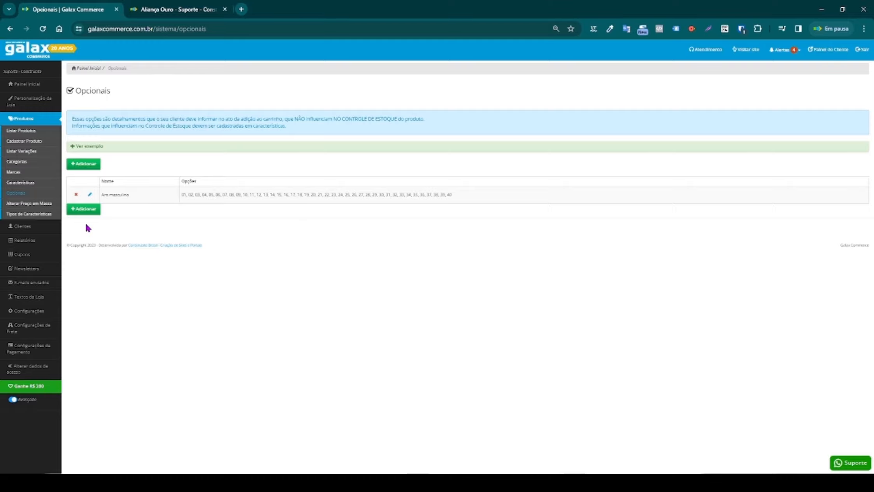
# - Start another optional named "Aro feminino" with the type Campo de seleção
pyautogui.click(89, 212)
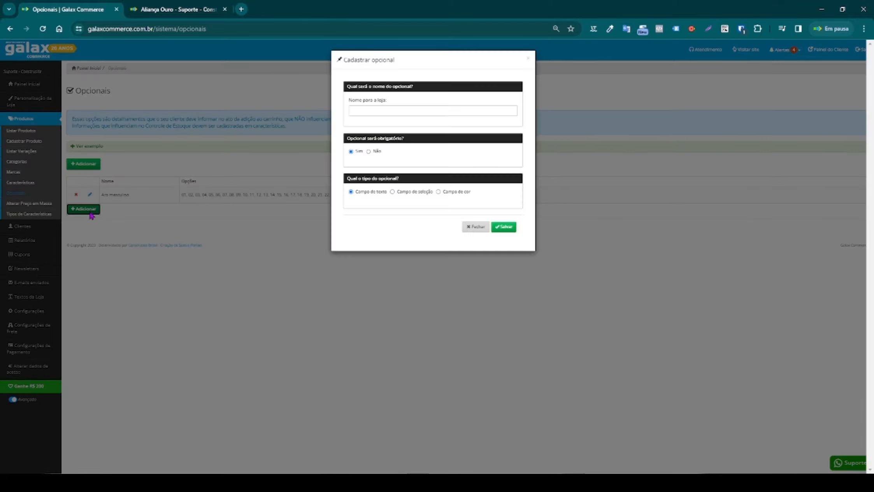
pyautogui.click(362, 111)
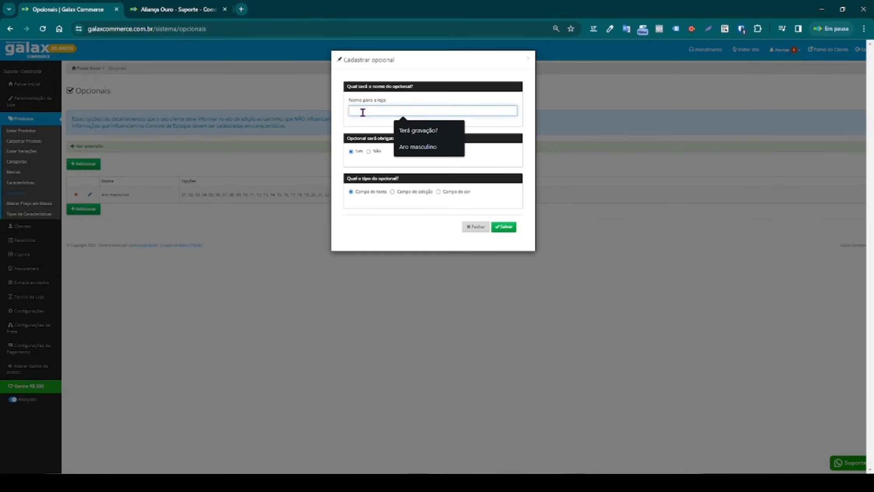
pyautogui.write('Aro feminino')
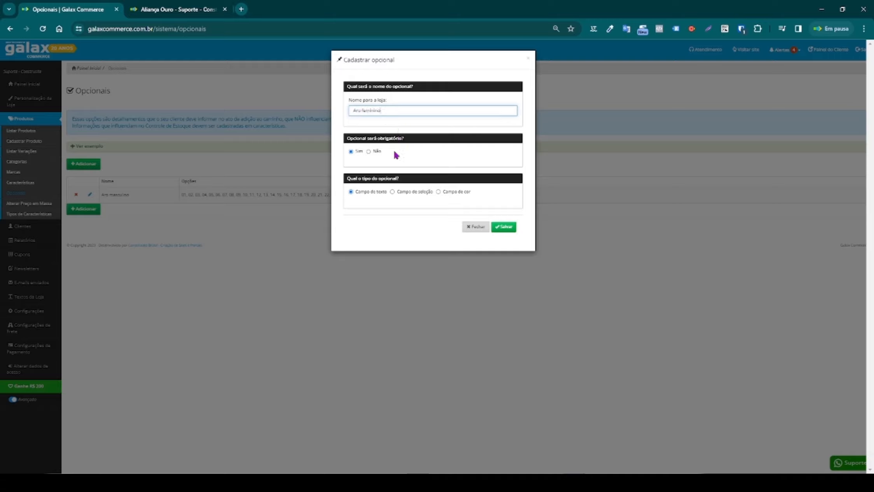
pyautogui.click(420, 192)
# - Enter the options 01 to 25 for "Aro feminino" and save the optional
pyautogui.click(390, 251)
pyautogui.write('01')
pyautogui.press('Return')
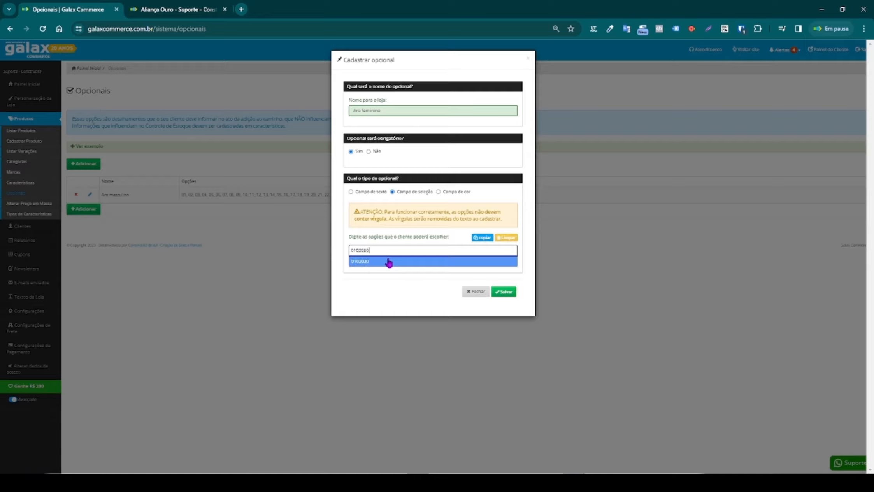
pyautogui.write('02 03 ')
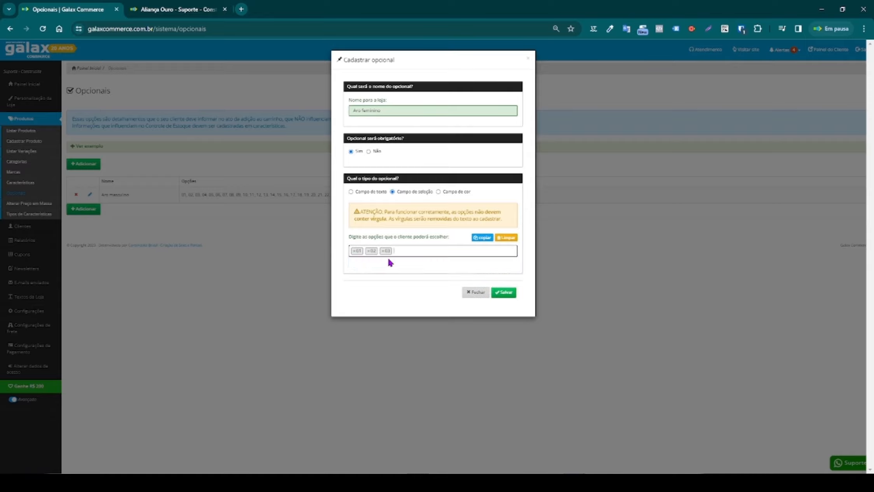
pyautogui.write('04 05 06 07 08')
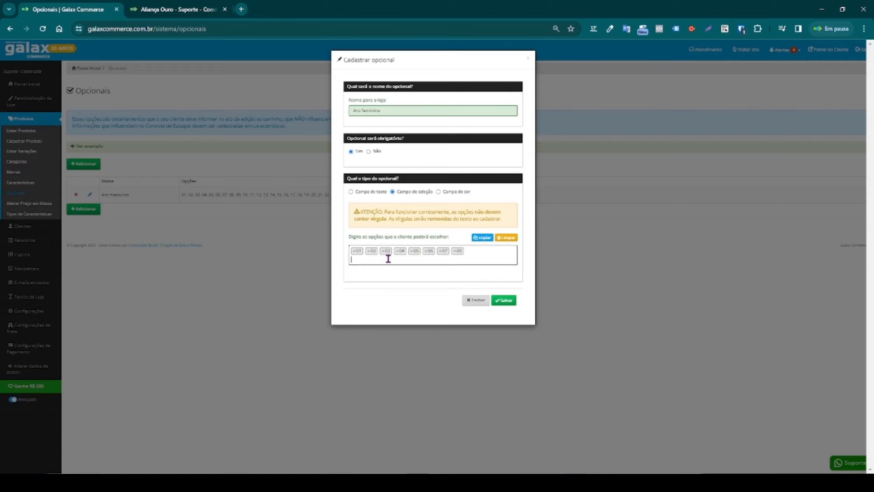
pyautogui.write(' 09 10 11 12 13 14 15 16 17 18 19 20 21 22 23 24')
pyautogui.press('Return')
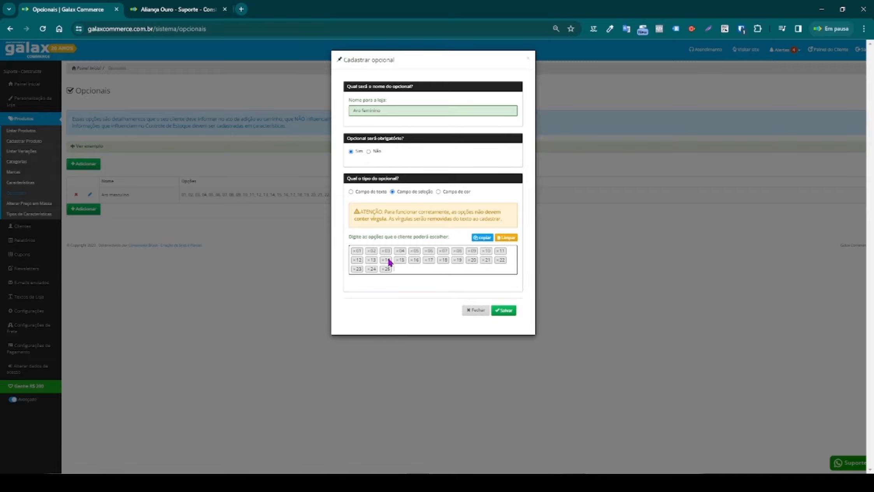
pyautogui.click(500, 310)
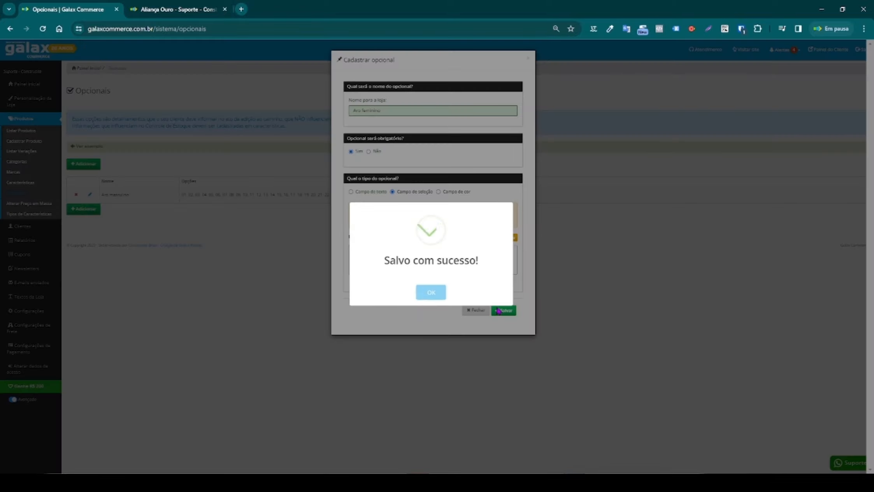
pyautogui.click(432, 294)
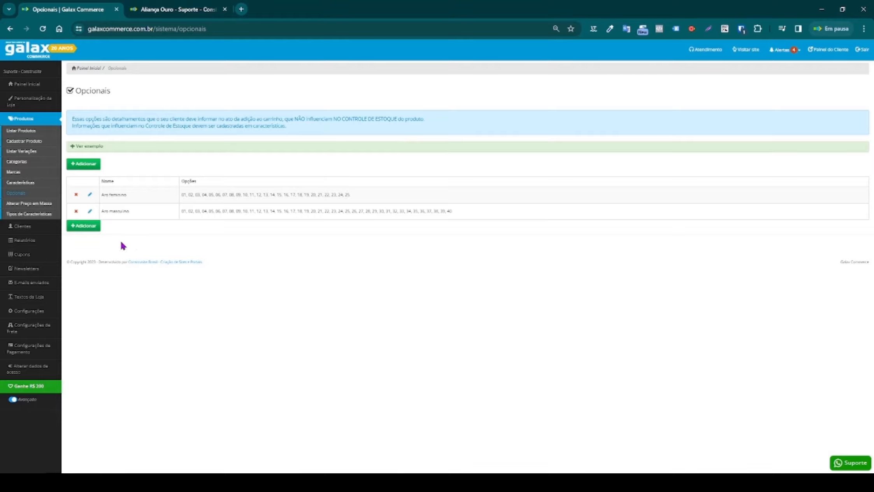
# - Add a mandatory text-field optional named "Gravação Aliança masculina" and save it
pyautogui.click(83, 227)
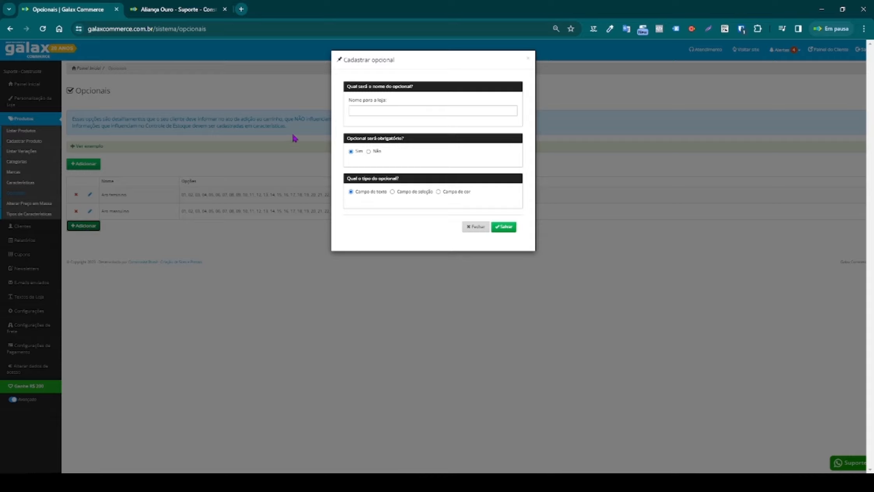
pyautogui.click(379, 111)
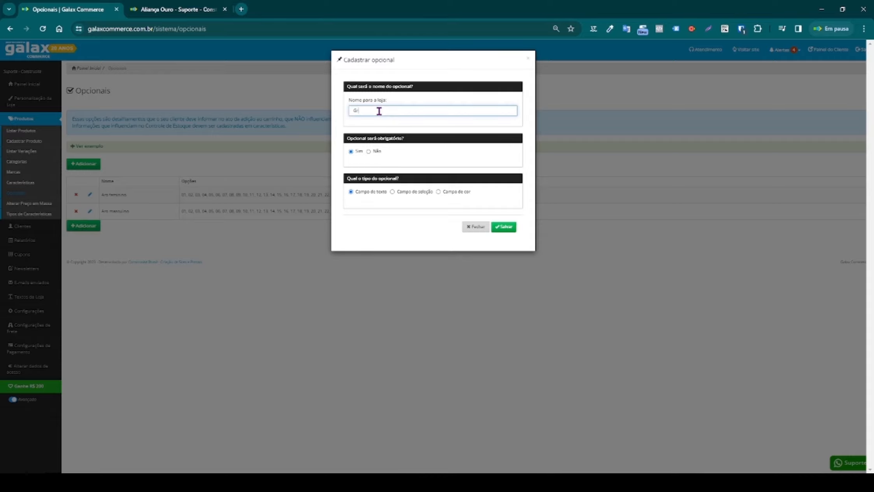
pyautogui.write('Gravação Al')
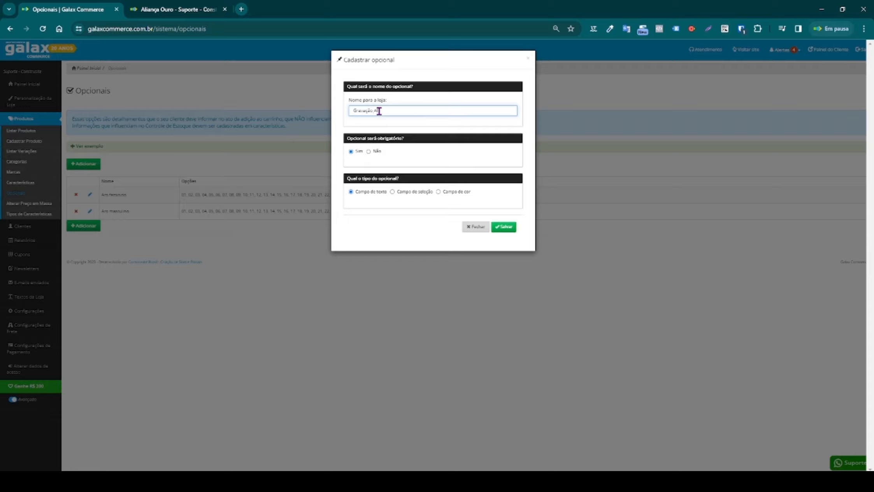
pyautogui.write('iança masculina')
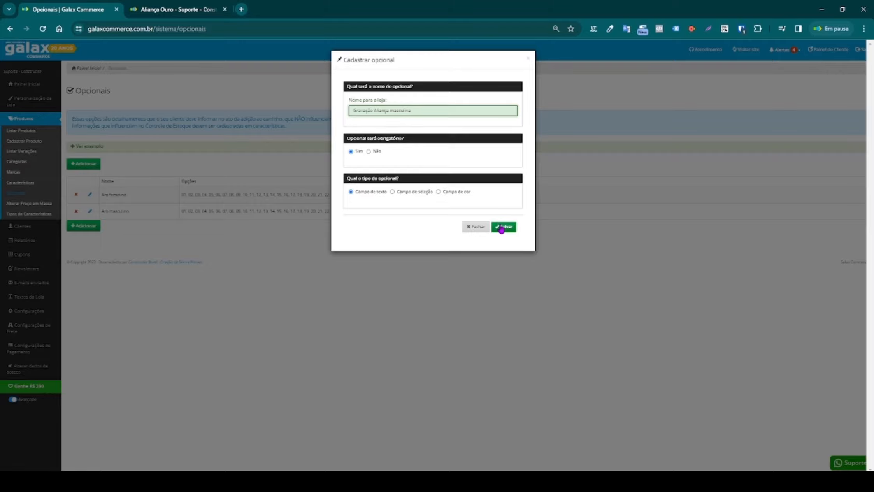
pyautogui.click(502, 227)
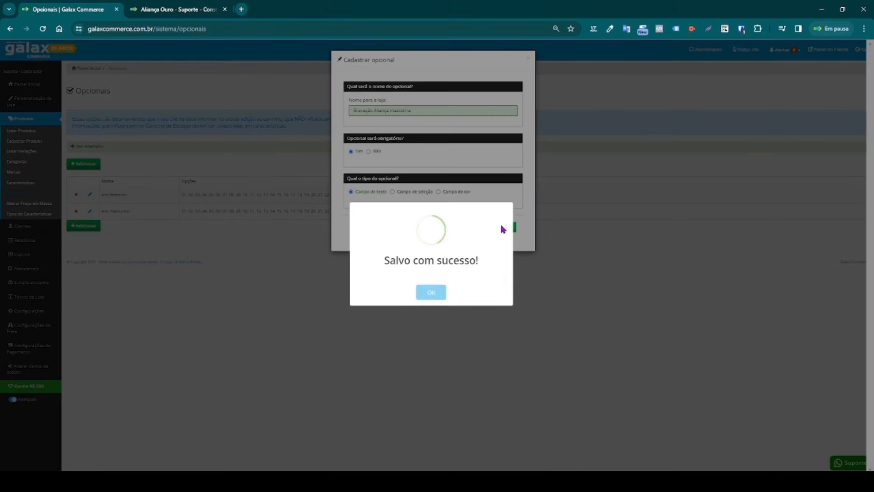
# - Add a mandatory text-field optional named "Gravação Aliança Feminina" and save it
pyautogui.click(428, 292)
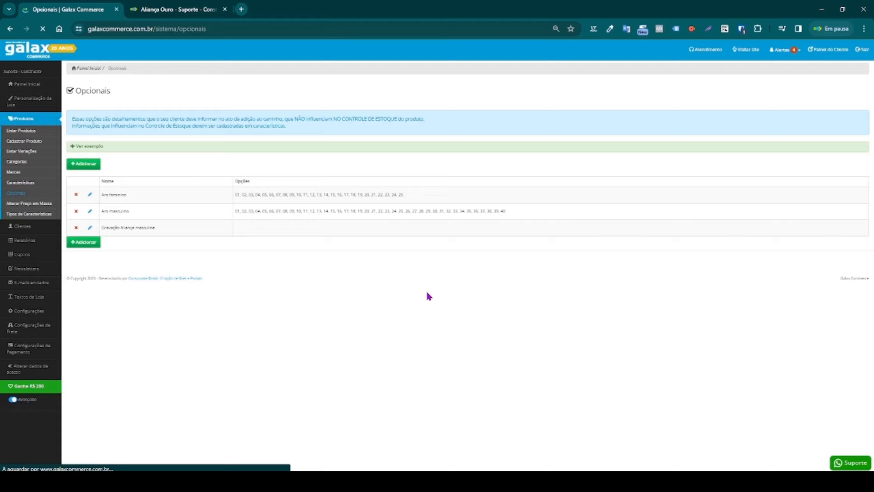
pyautogui.click(91, 244)
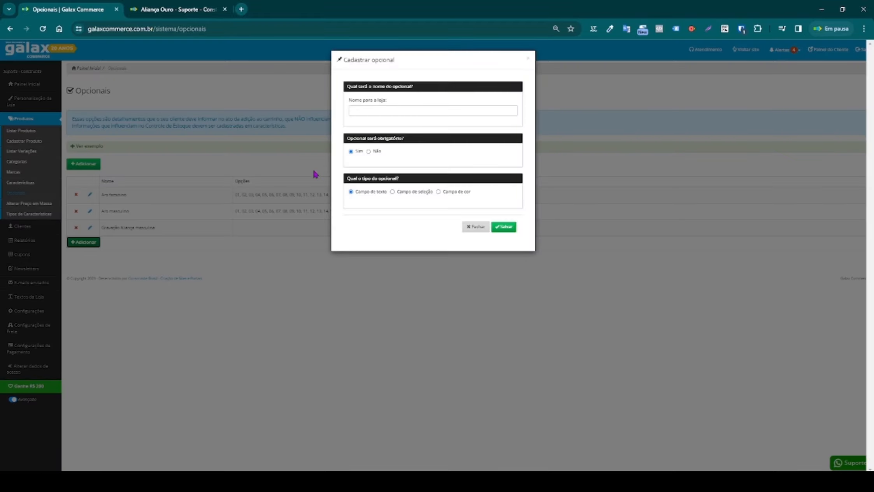
pyautogui.click(359, 112)
pyautogui.write('G')
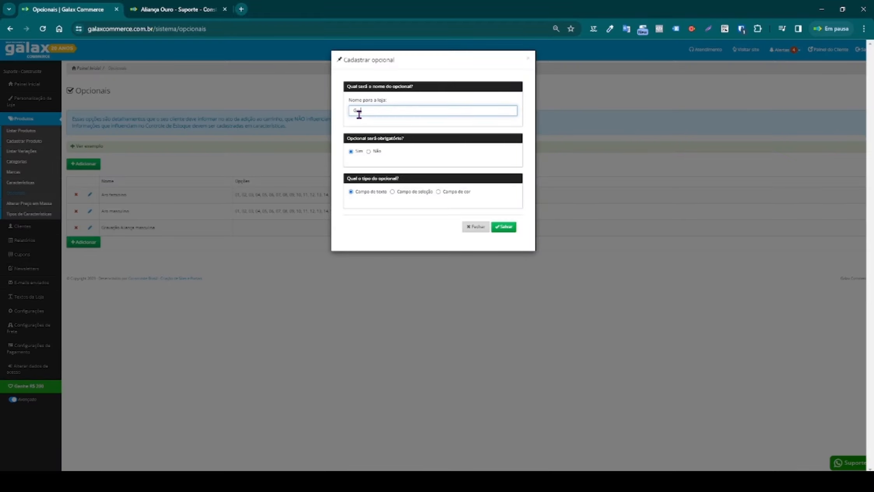
pyautogui.write('ravação Aliança Feminina')
pyautogui.click(504, 227)
pyautogui.click(432, 292)
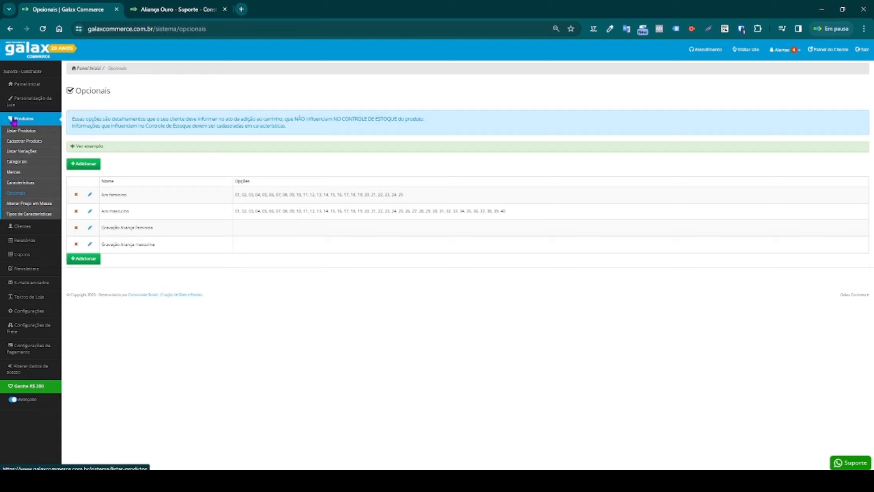
# - Assign the optionals Aro feminino, Aro masculino, Gravação Aliança Feminina and Gravação Aliança masculina to the product Aliança Ouro and save the product
pyautogui.click(22, 133)
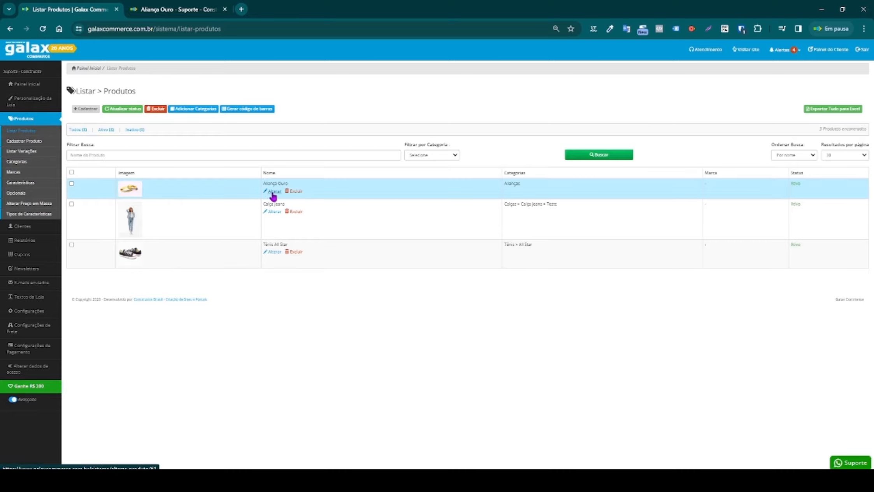
pyautogui.click(272, 192)
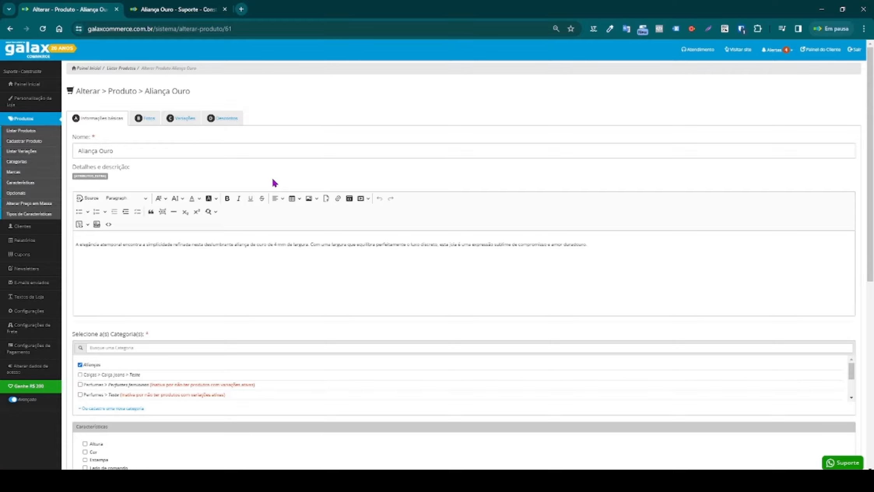
pyautogui.scroll(-8, 273, 182)
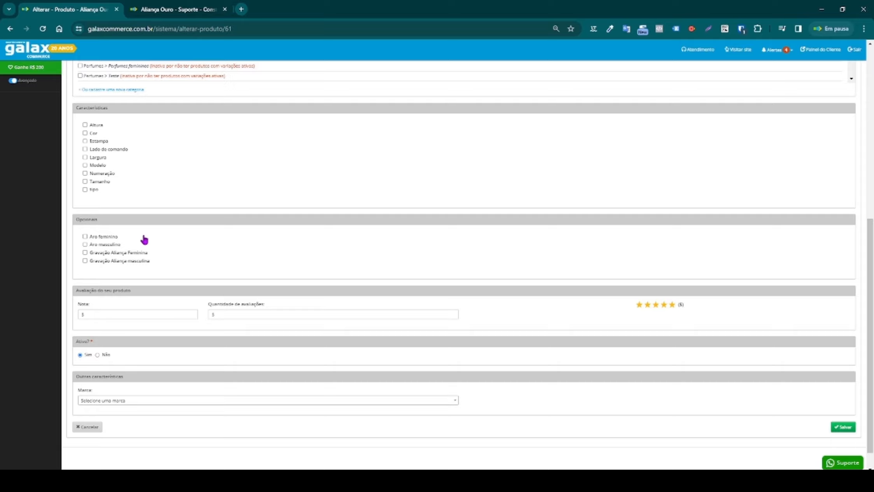
pyautogui.click(111, 239)
pyautogui.click(100, 245)
pyautogui.click(98, 254)
pyautogui.click(98, 262)
pyautogui.scroll(-1, 206, 275)
pyautogui.click(839, 404)
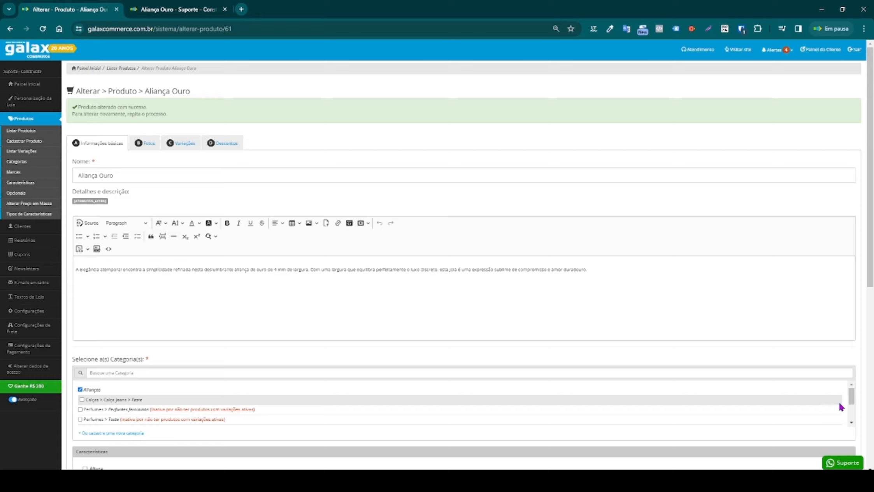
# - Return to the product list and switch to the Aliança Ouro store page to view its optional fields
pyautogui.click(21, 133)
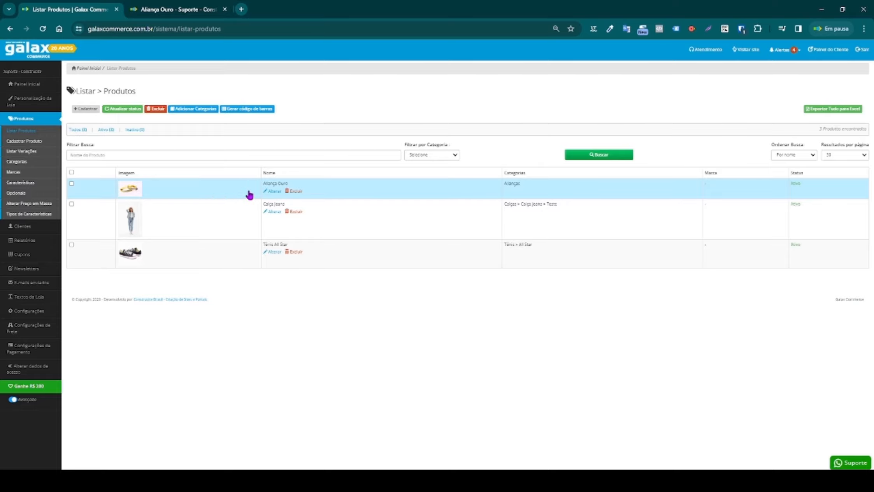
pyautogui.click(173, 15)
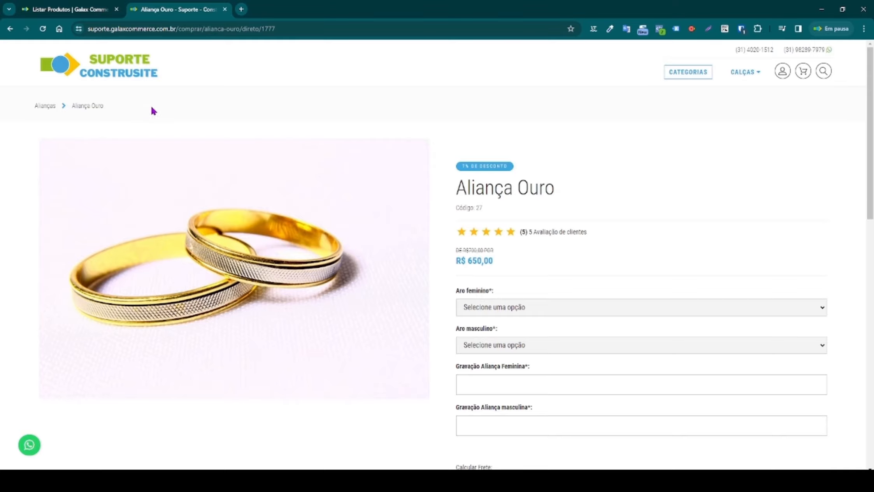
pyautogui.moveTo(348, 164)
pyautogui.scroll(-3, 547, 138)
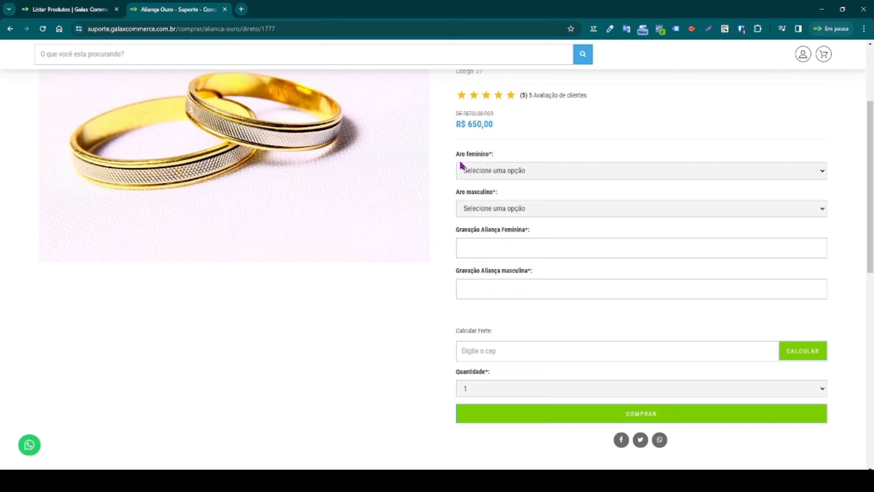
# - Check the Gravação Aliança Feminina text field and look through the Aro masculino sizes on the store page without choosing one
pyautogui.click(490, 246)
pyautogui.click(474, 247)
pyautogui.click(491, 246)
pyautogui.click(541, 210)
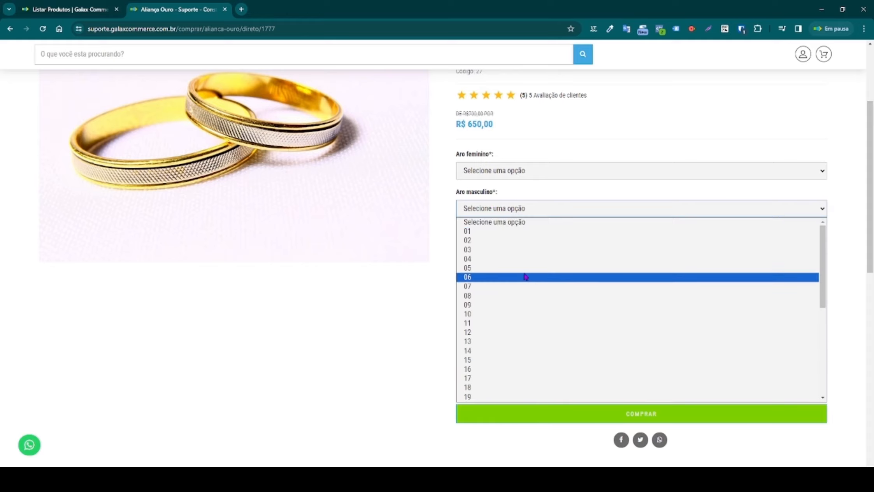
pyautogui.scroll(-5, 499, 249)
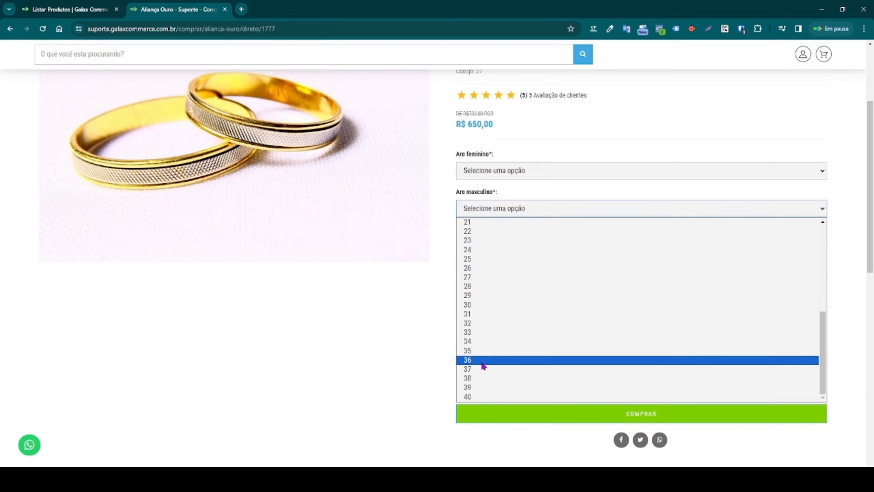
pyautogui.click(552, 211)
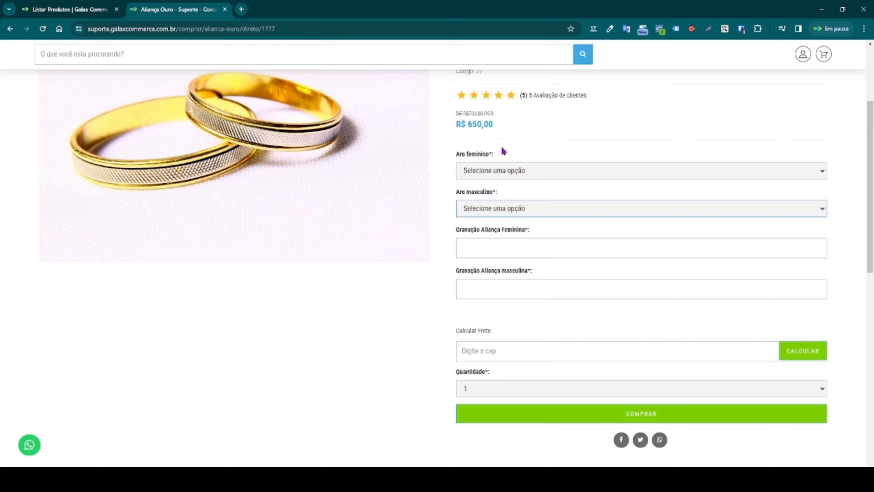
pyautogui.click(706, 154)
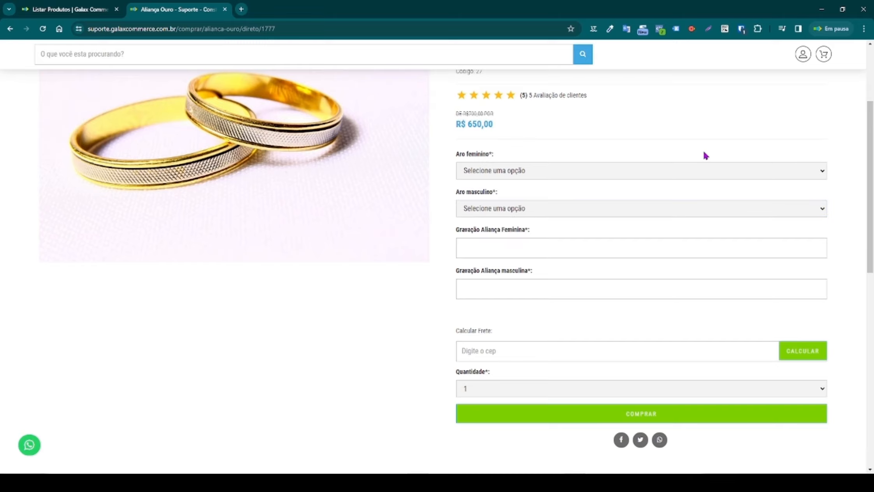